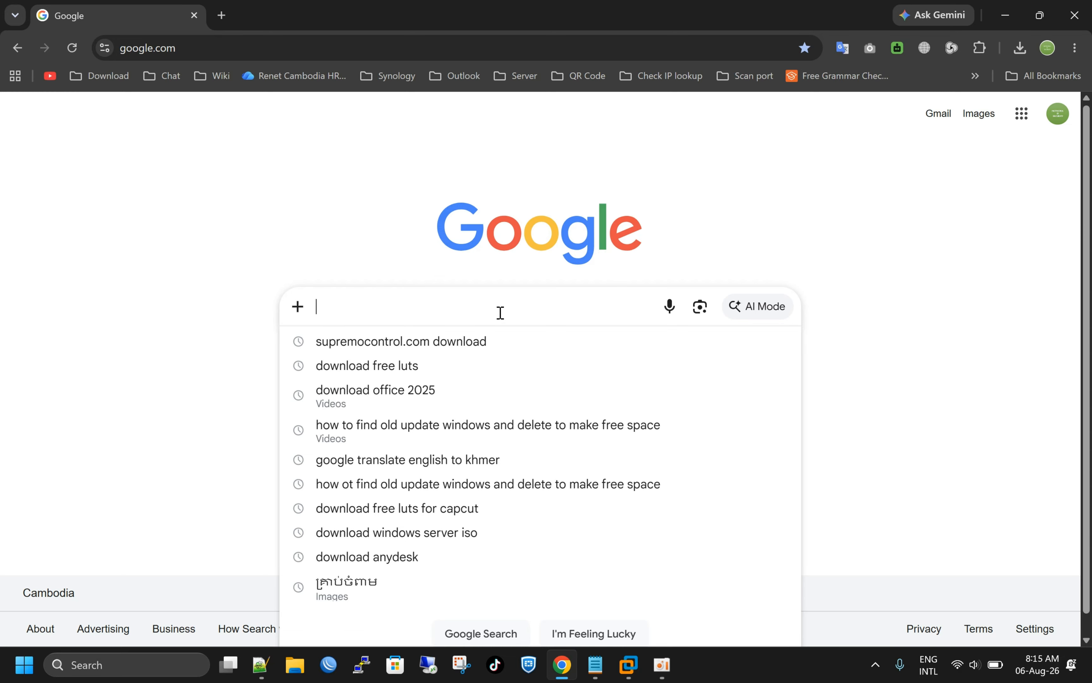
# Search Google for "supremo download" and open the Download Supremo for Windows result.
pyautogui.write('su')
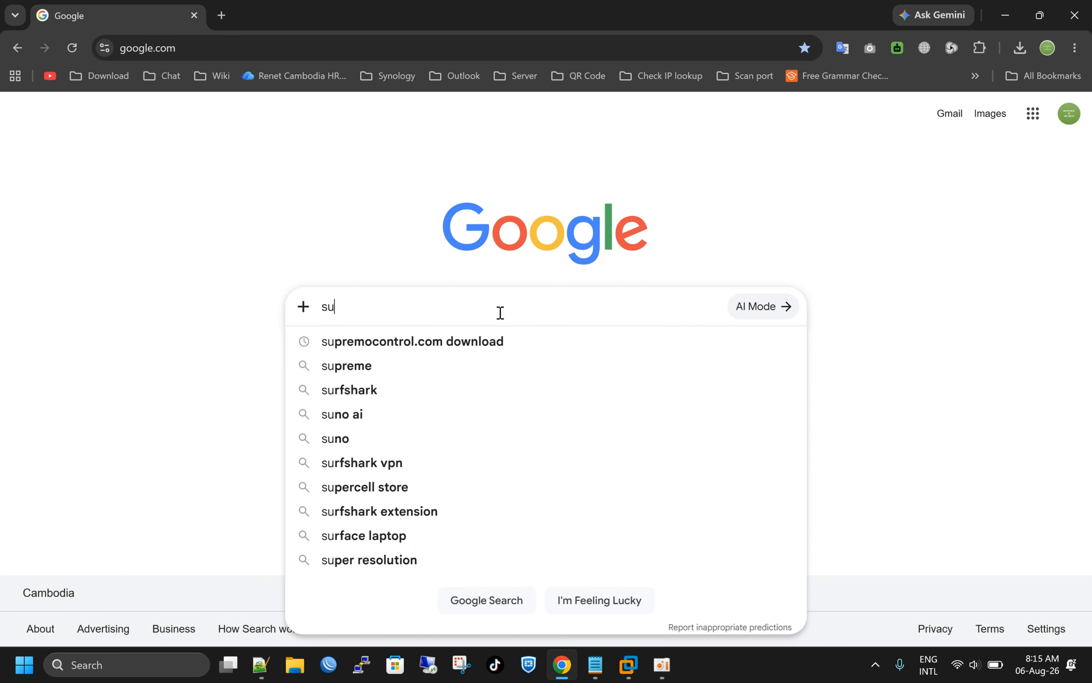
pyautogui.press('Down')
pyautogui.press('BackSpace')
pyautogui.press('BackSpace')
pyautogui.press('BackSpace')
pyautogui.press('BackSpace')
pyautogui.press('BackSpace')
pyautogui.press('BackSpace')
pyautogui.press('BackSpace')
pyautogui.press('BackSpace')
pyautogui.press('BackSpace')
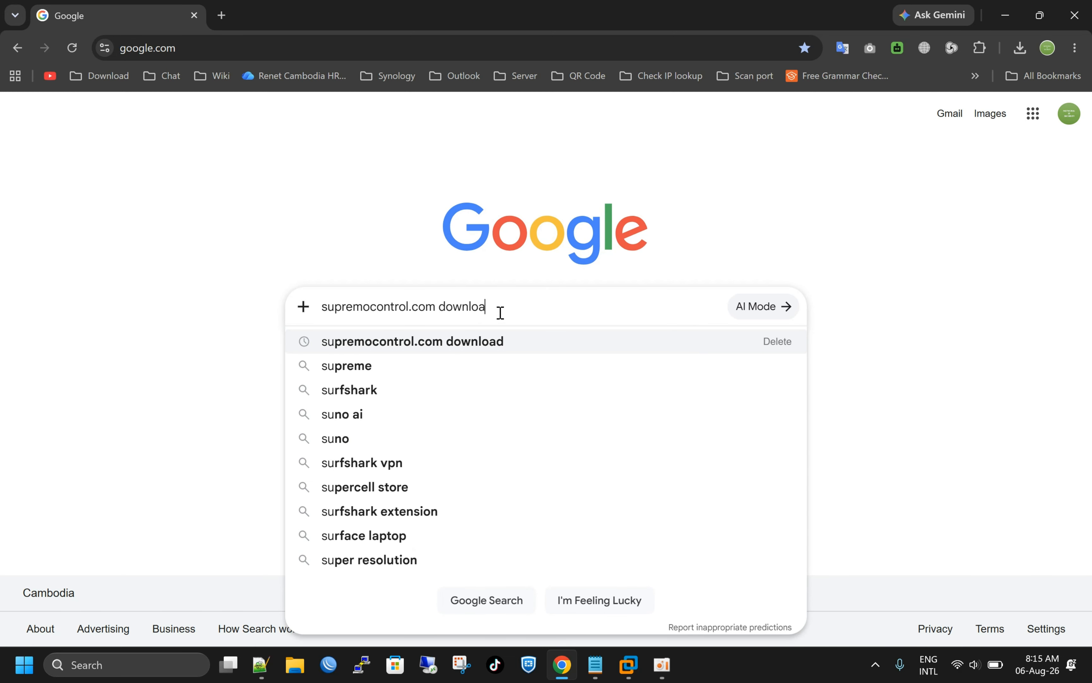
pyautogui.press('Return')
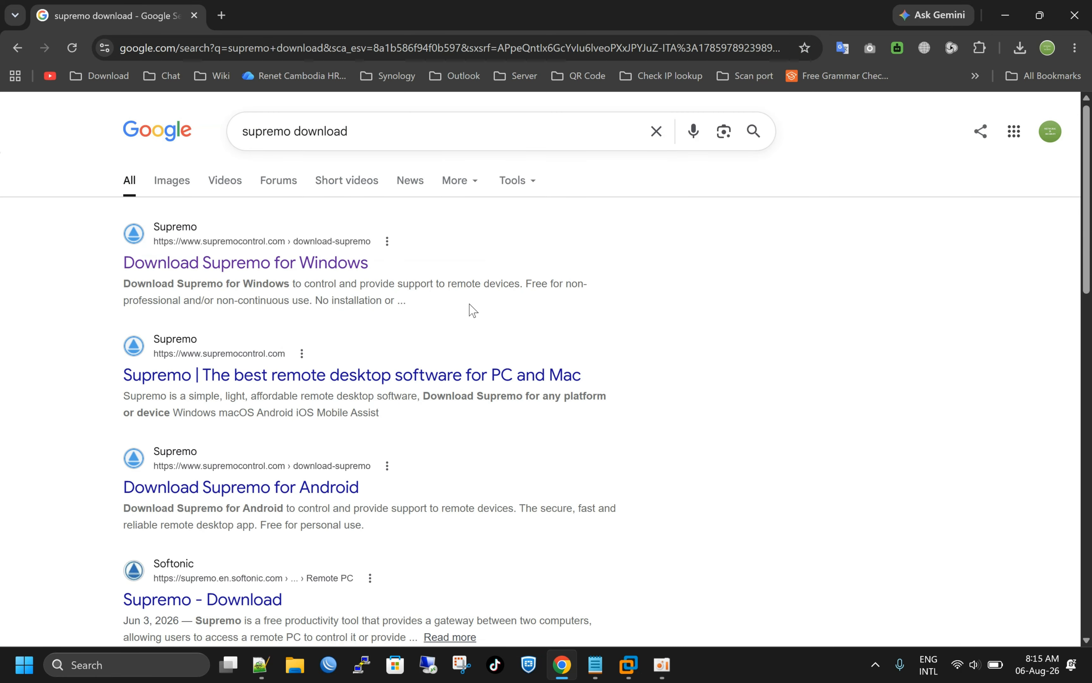
pyautogui.click(191, 270)
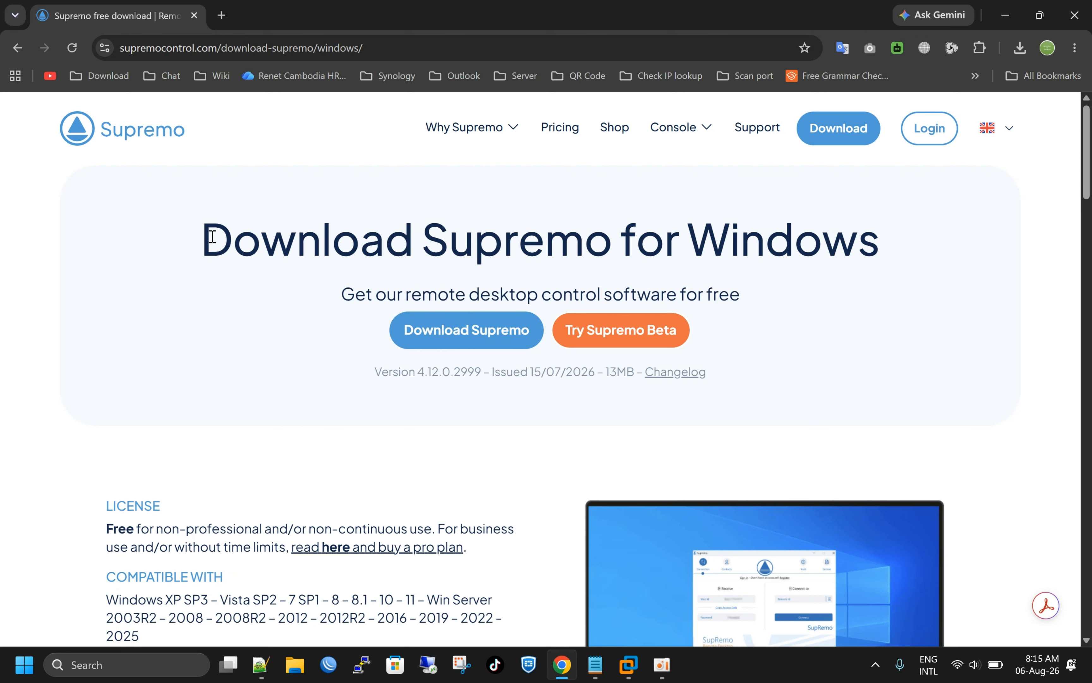
# Download the standard version of Supremo for Windows as Supremo.exe from the download page.
pyautogui.moveTo(209, 235); pyautogui.dragTo(891, 243)
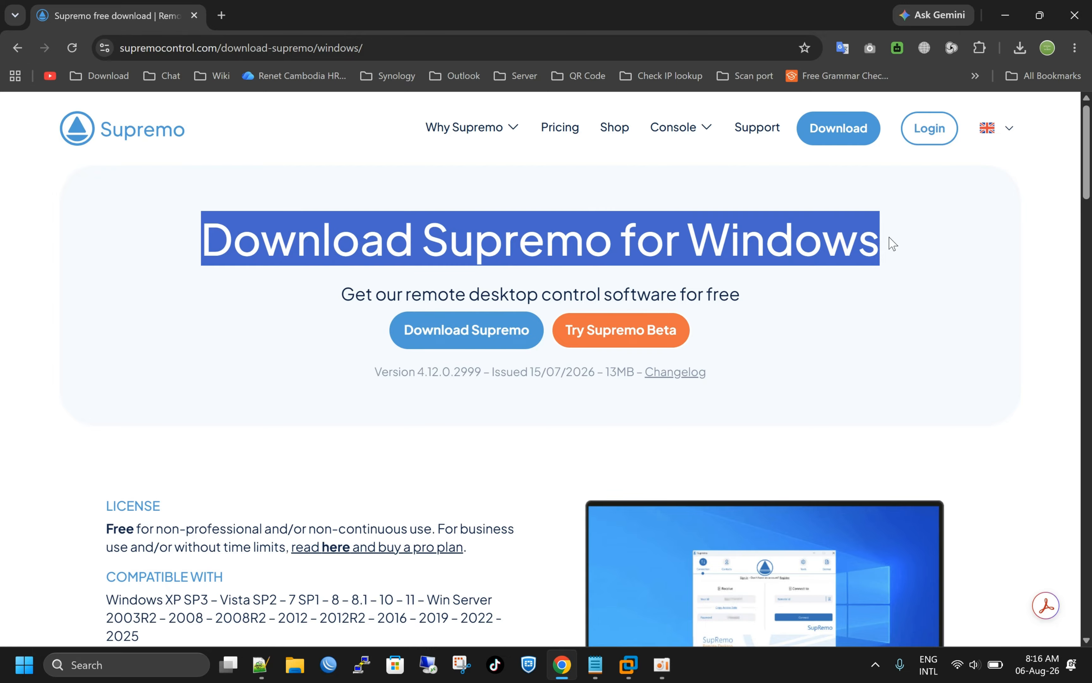
pyautogui.scroll(-8, 856, 256)
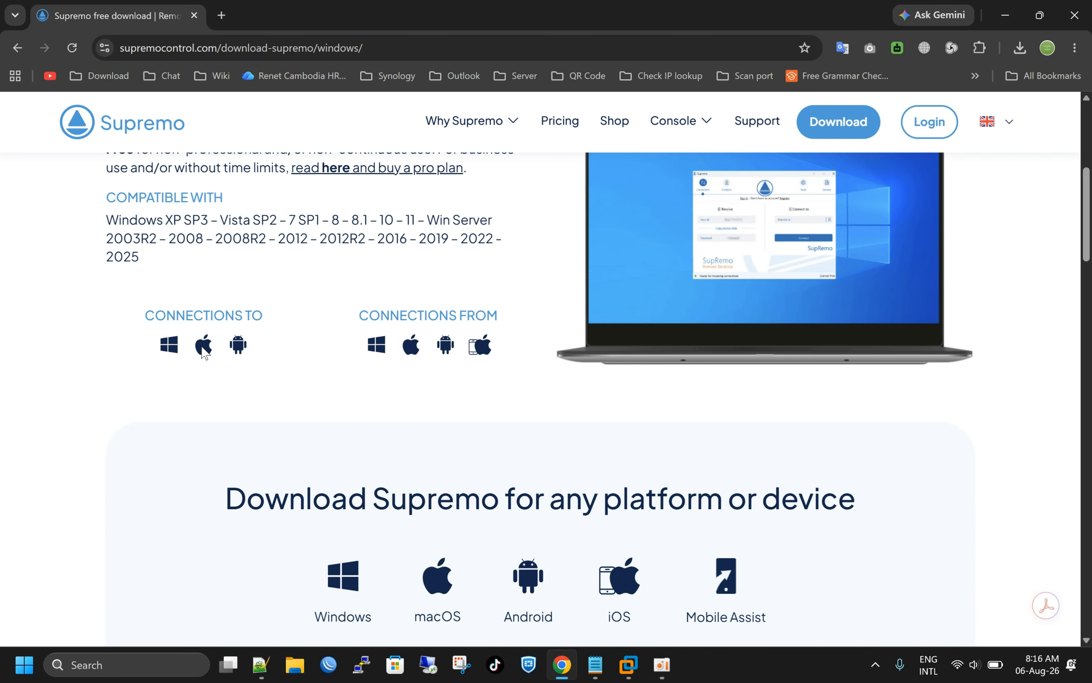
pyautogui.scroll(-15, 384, 366)
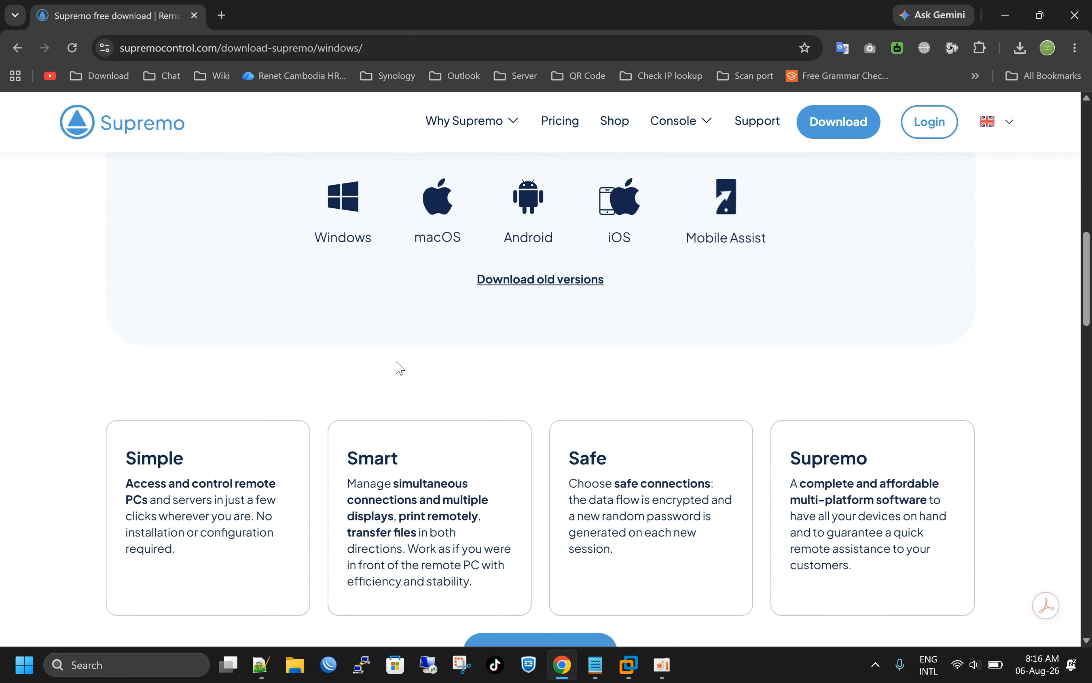
pyautogui.scroll(-6, 400, 368)
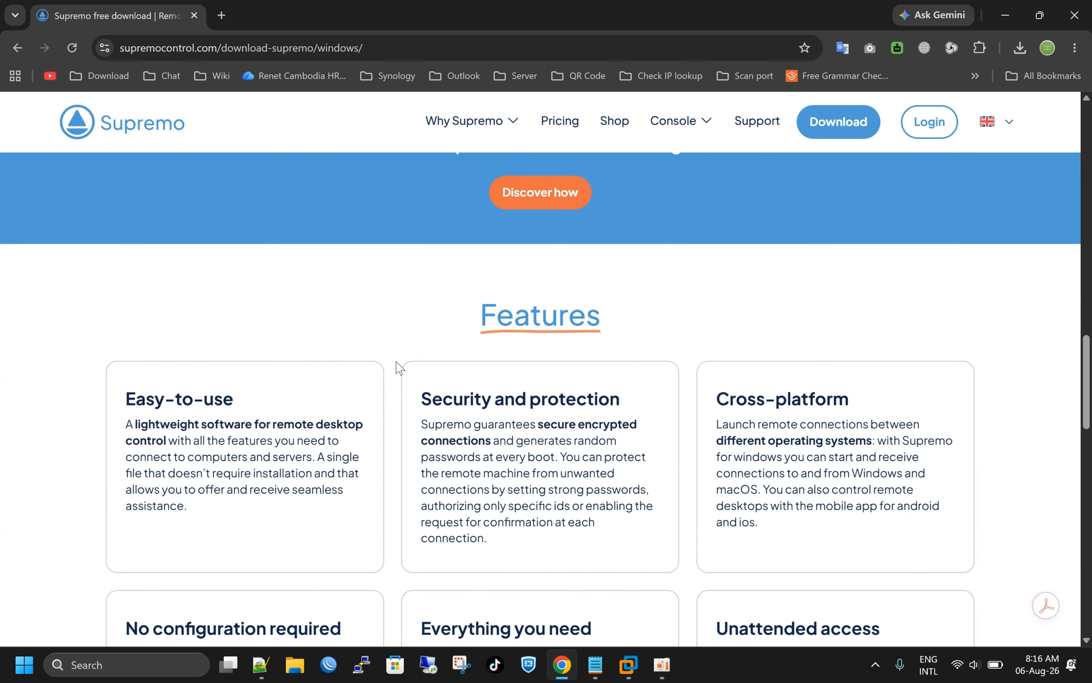
pyautogui.scroll(20, 399, 368)
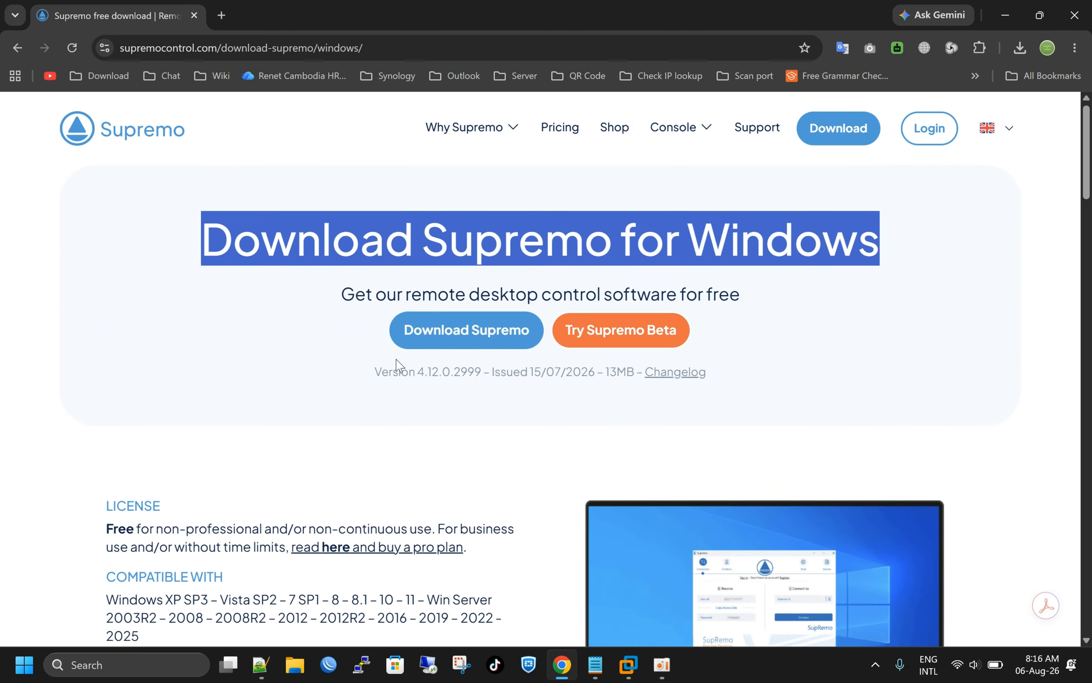
pyautogui.click(248, 360)
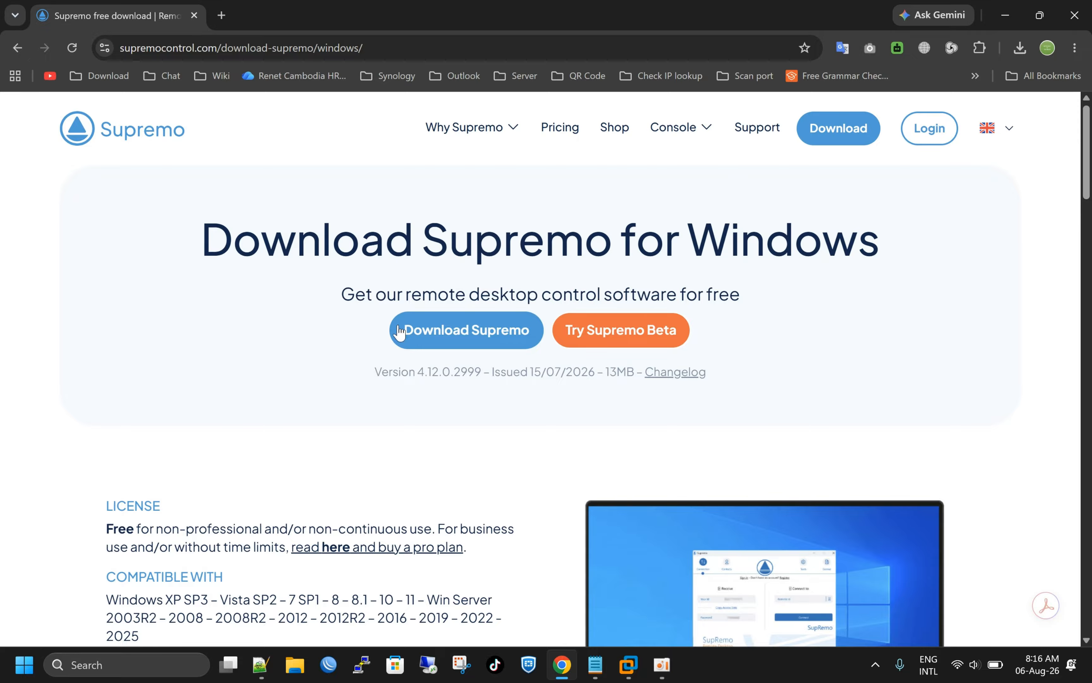
pyautogui.click(460, 331)
pyautogui.click(543, 394)
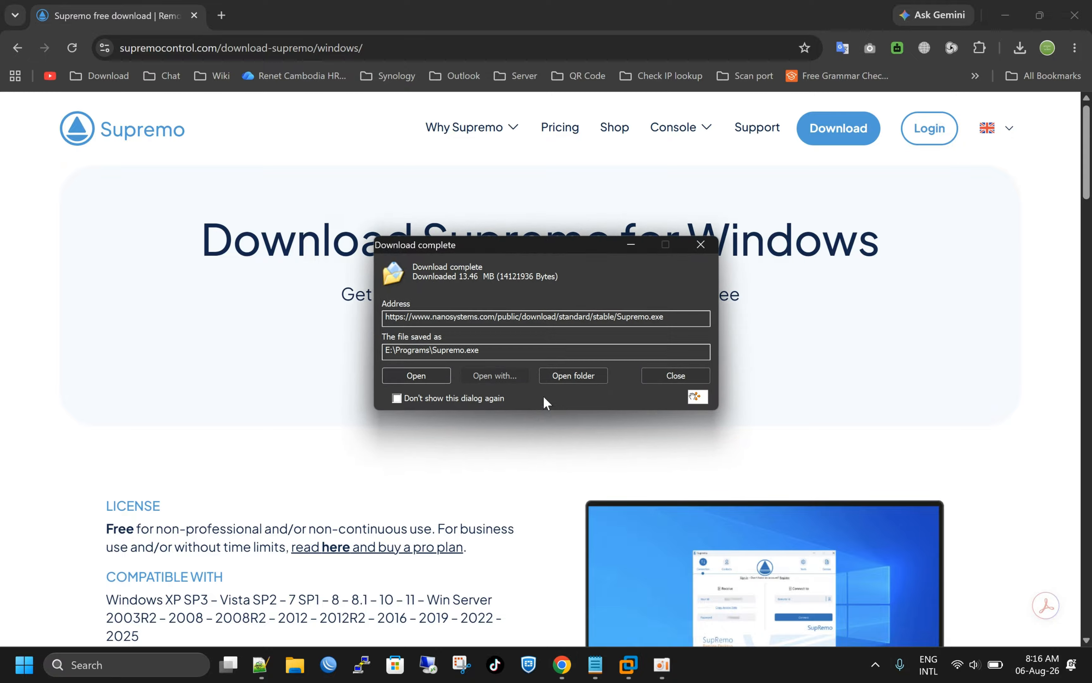
# Open the folder containing the downloaded Supremo file and run it as administrator.
pyautogui.click(576, 375)
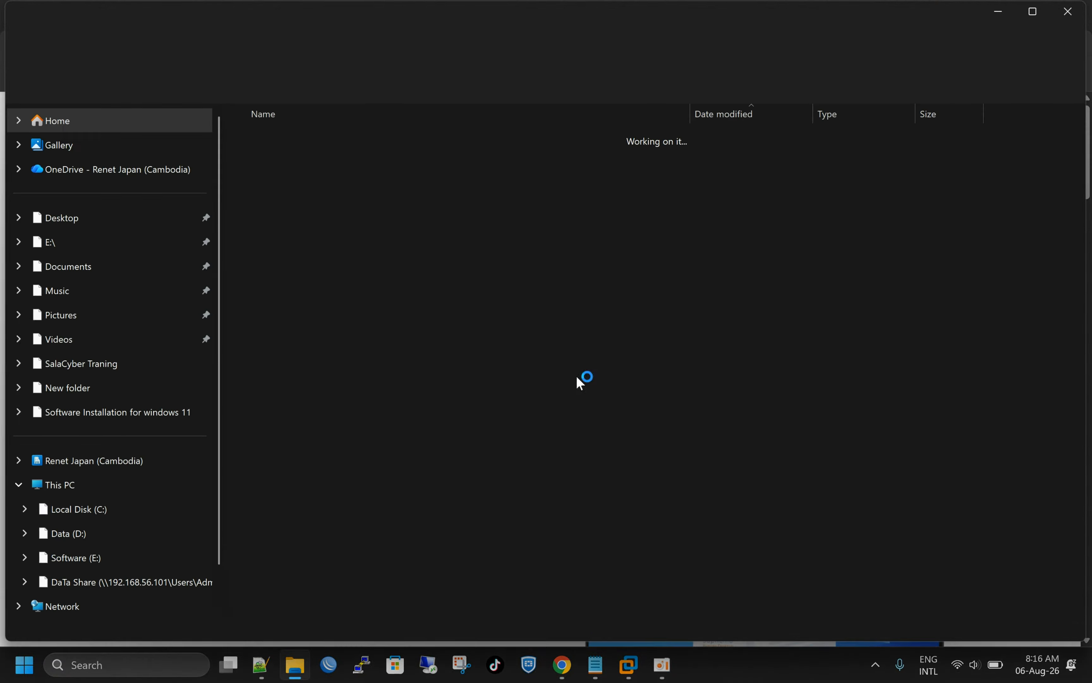
pyautogui.moveTo(383, 431); pyautogui.dragTo(346, 480)
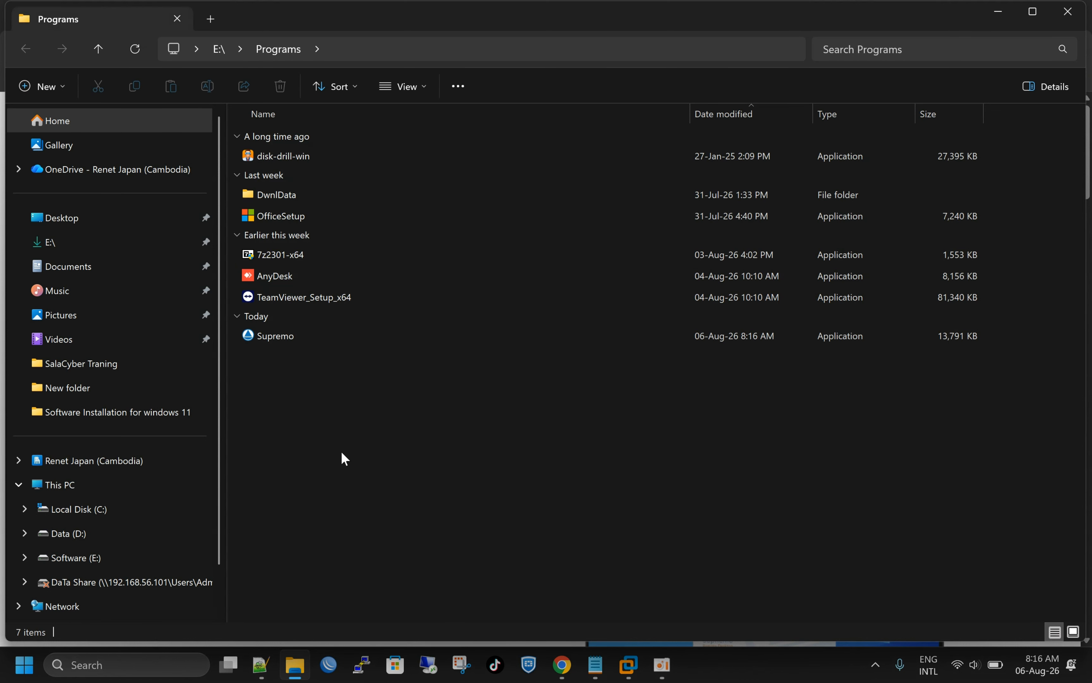
pyautogui.rightClick(266, 336)
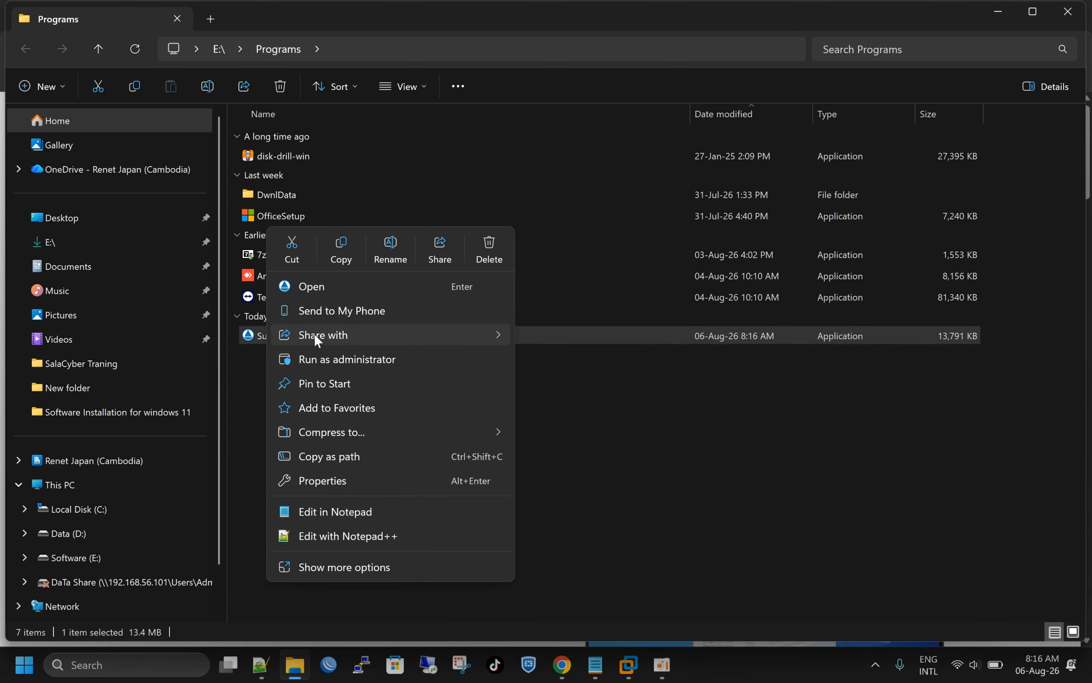
pyautogui.click(346, 357)
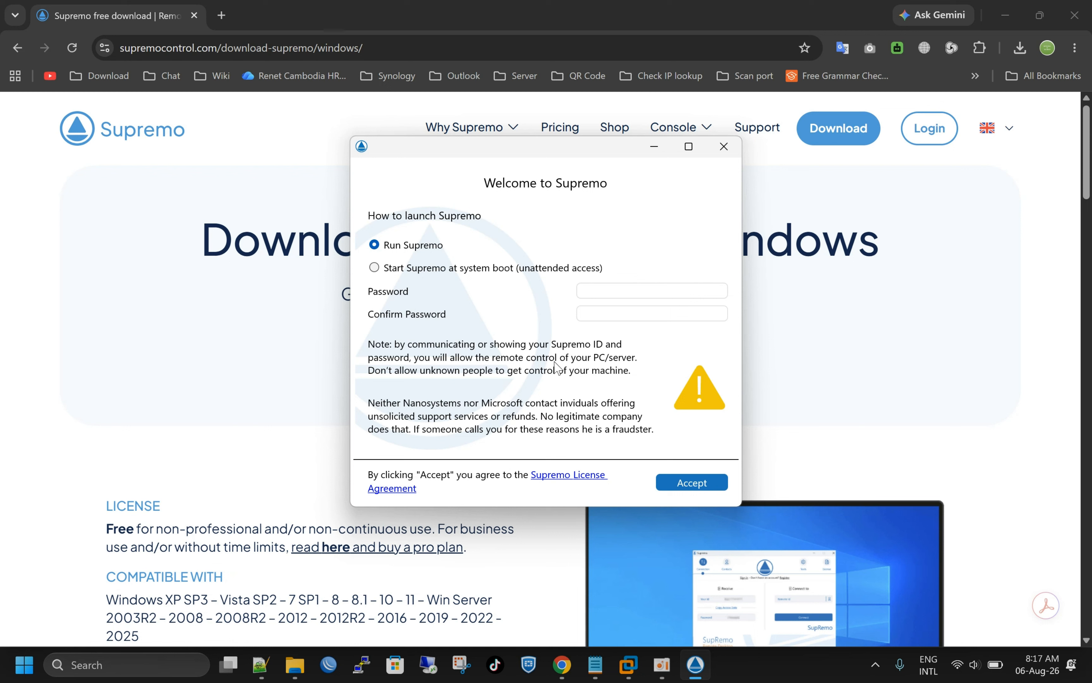
# Set Supremo to start at system boot for unattended access, enter and confirm the access password, and accept the license agreement.
pyautogui.click(418, 271)
pyautogui.click(610, 291)
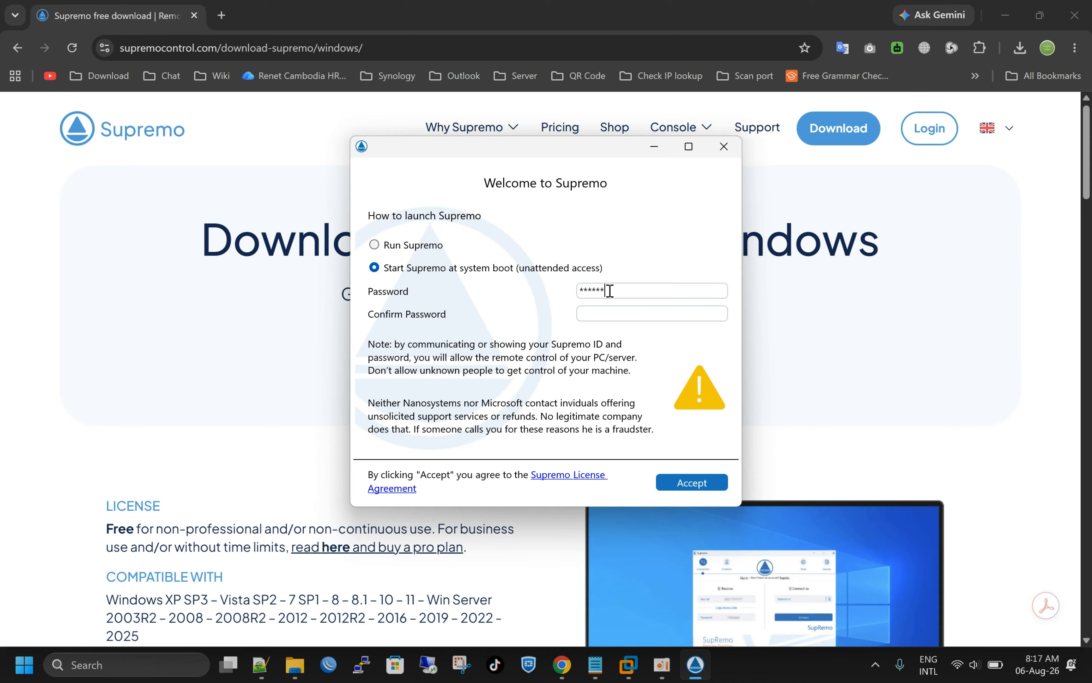
pyautogui.write('***********')
pyautogui.click(604, 314)
pyautogui.write('***')
pyautogui.click(699, 484)
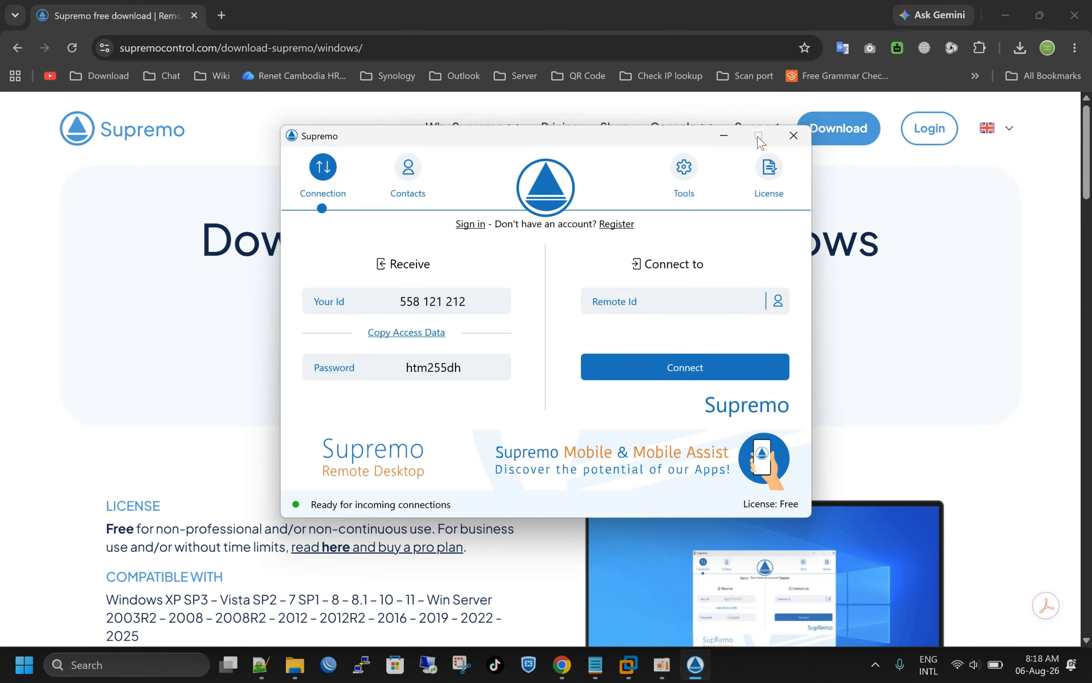
# Minimize the browser and move the Supremo window slightly higher on the desktop.
pyautogui.click(1005, 16)
pyautogui.click(1003, 18)
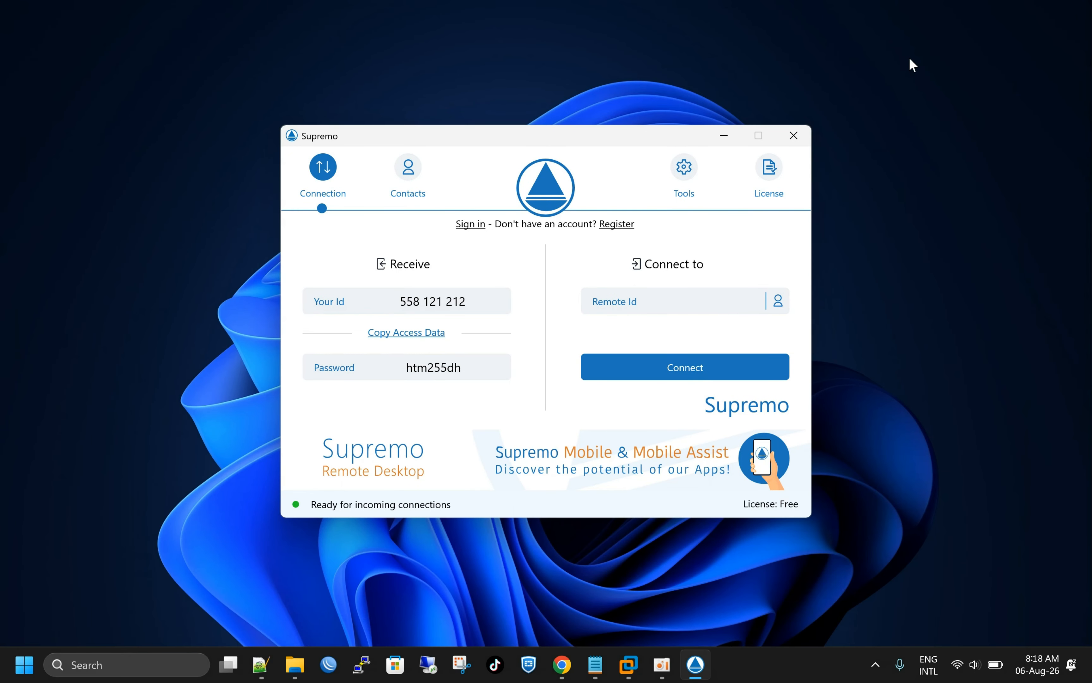
pyautogui.moveTo(675, 144); pyautogui.dragTo(678, 108)
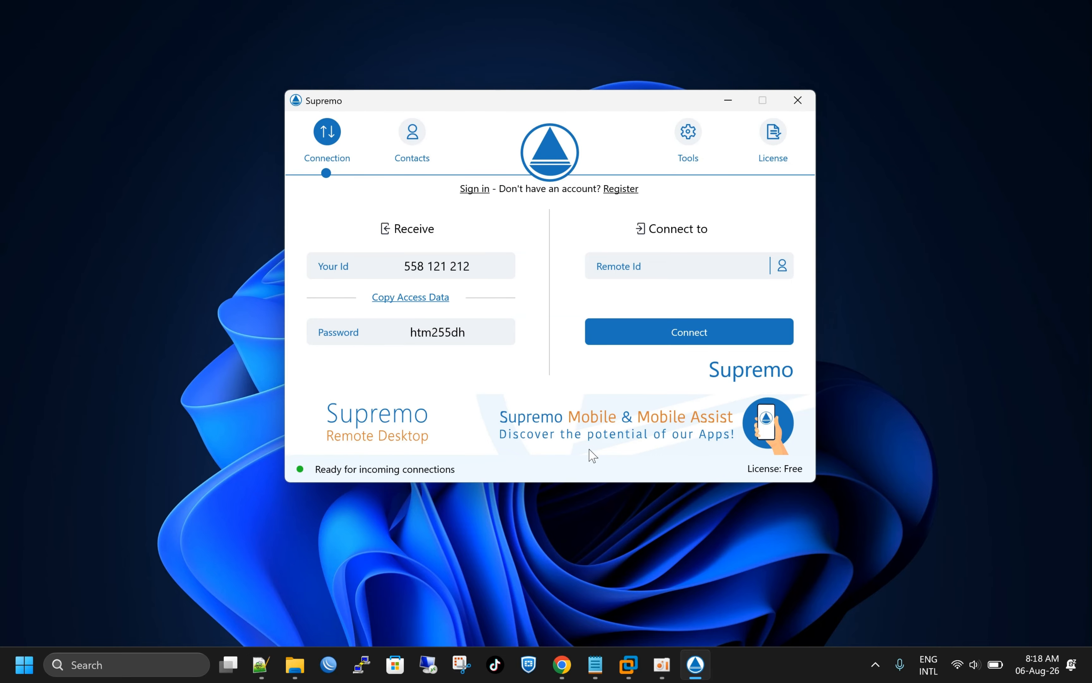
# Examine this computer's ID and password for receiving connections and the Remote Id field for outgoing ones.
pyautogui.moveTo(404, 266); pyautogui.dragTo(487, 266)
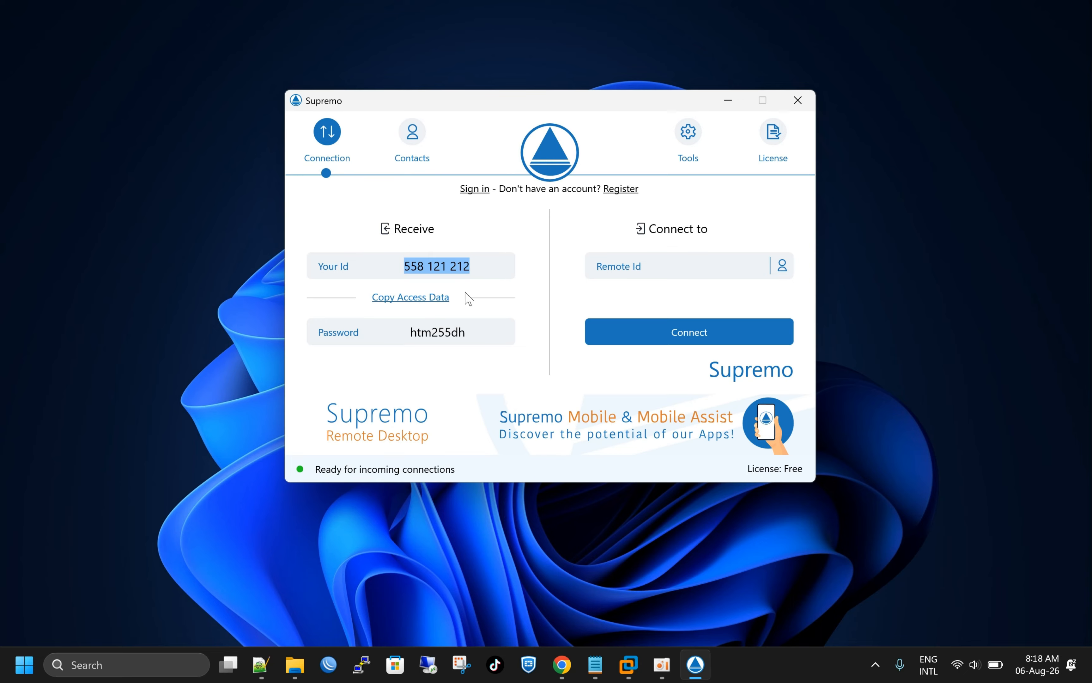
pyautogui.moveTo(411, 333); pyautogui.dragTo(474, 335)
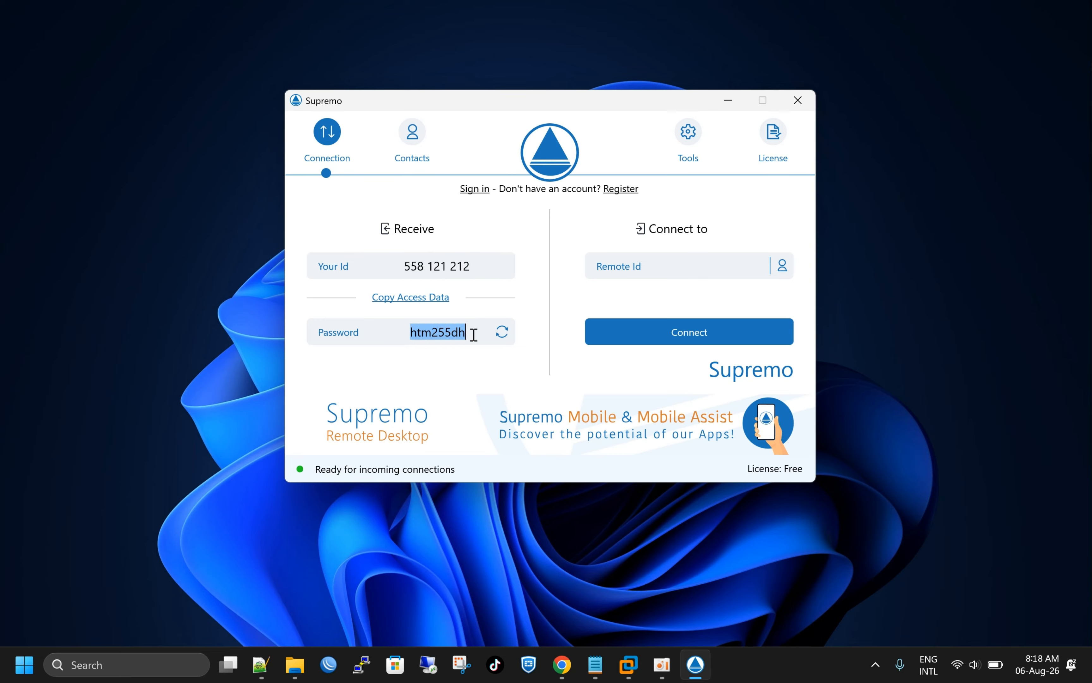
pyautogui.click(668, 267)
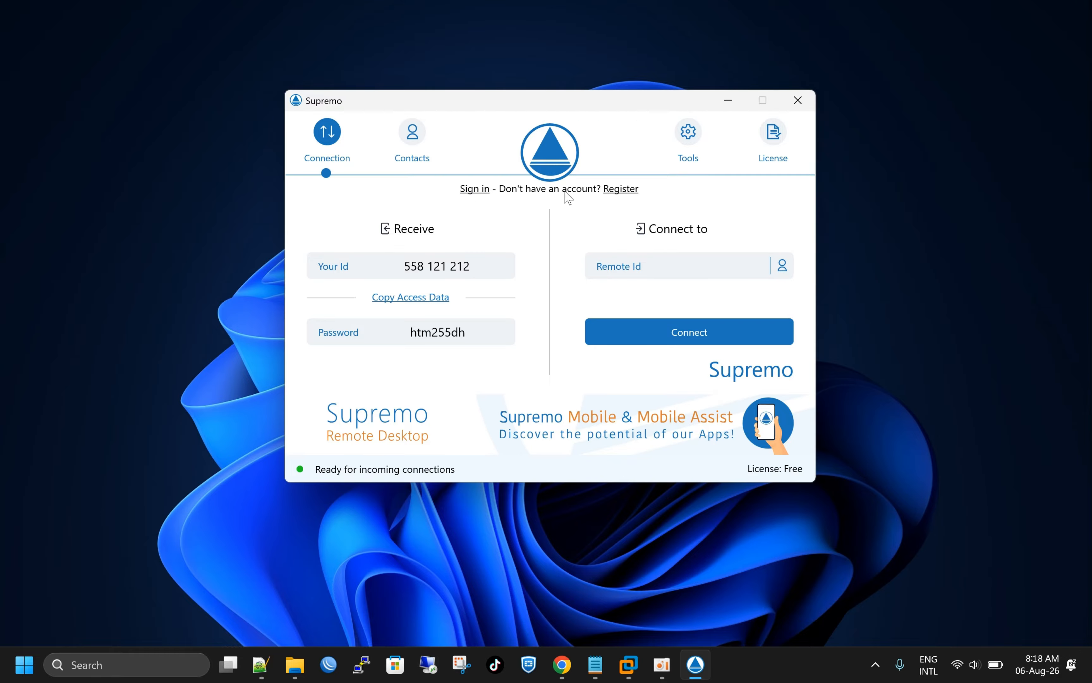
# Register a Supremo Console account, entering and confirming the new password and accepting the EULA and DPA, and dismiss the browser's password-saving offer.
pyautogui.click(628, 198)
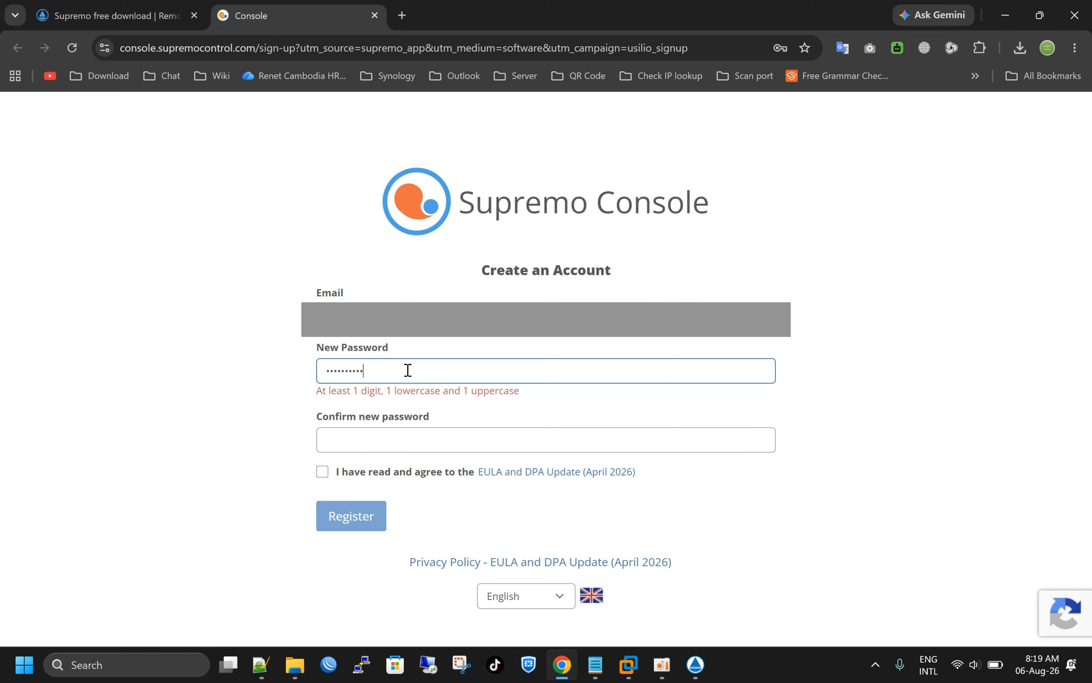
pyautogui.write('••')
pyautogui.press('Tab')
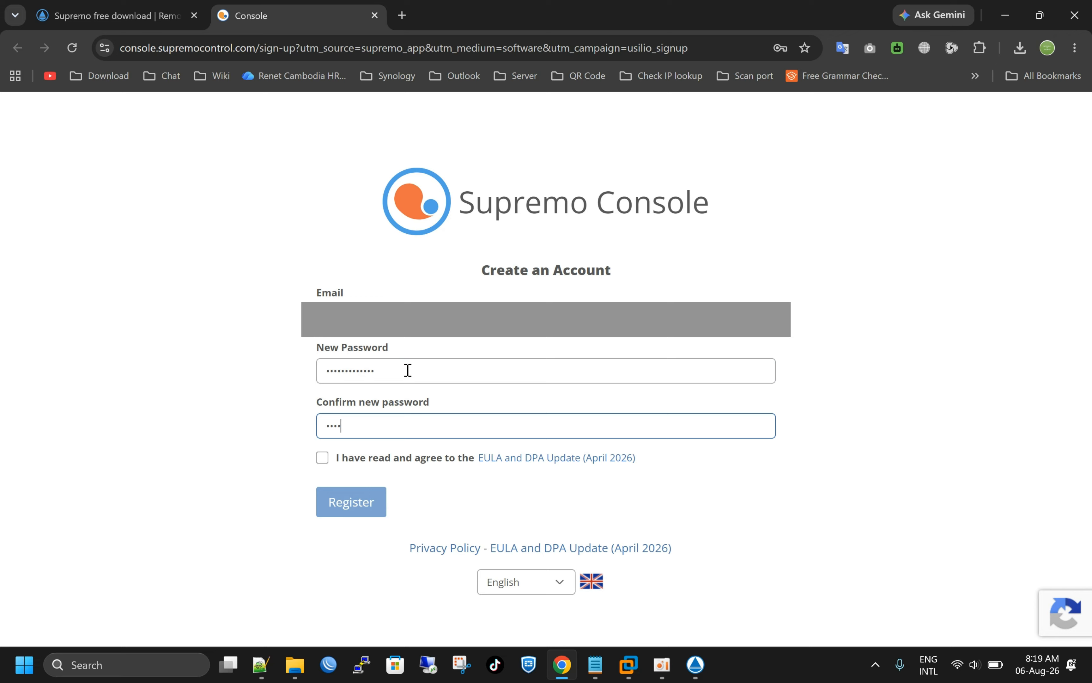
pyautogui.write('•••••••••')
pyautogui.click(321, 458)
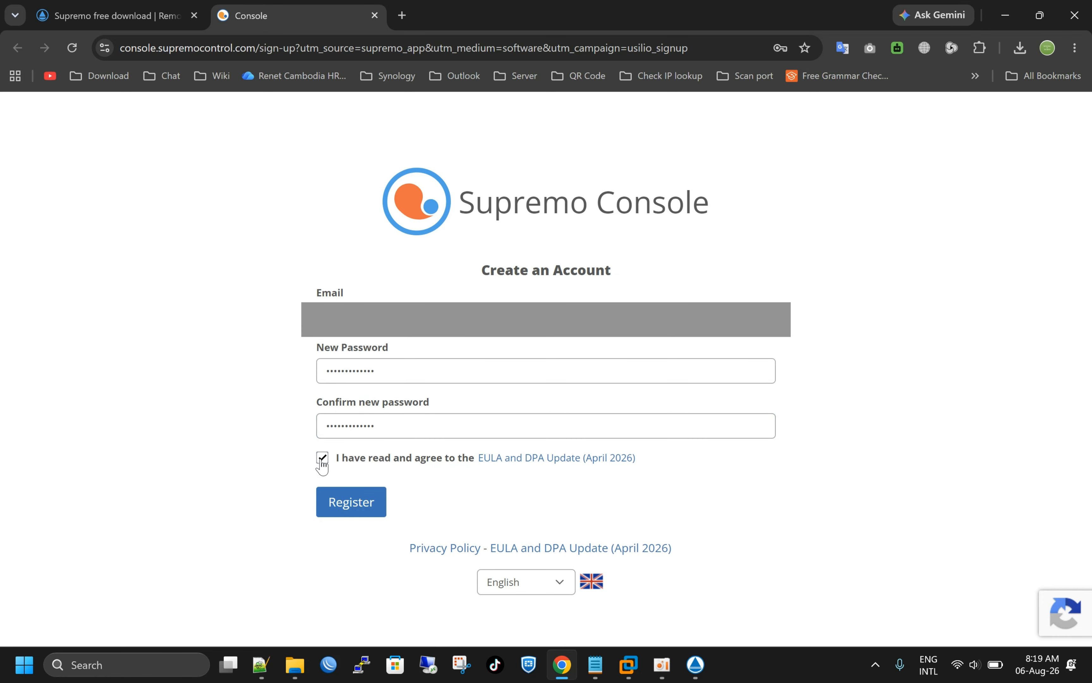
pyautogui.click(349, 503)
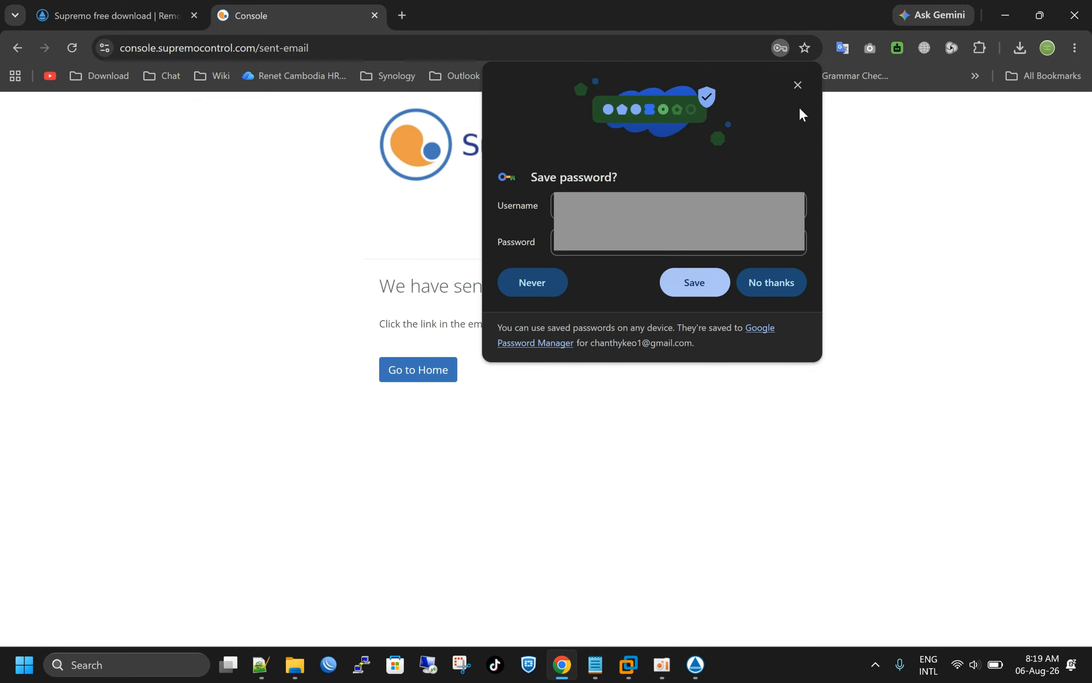
pyautogui.click(797, 89)
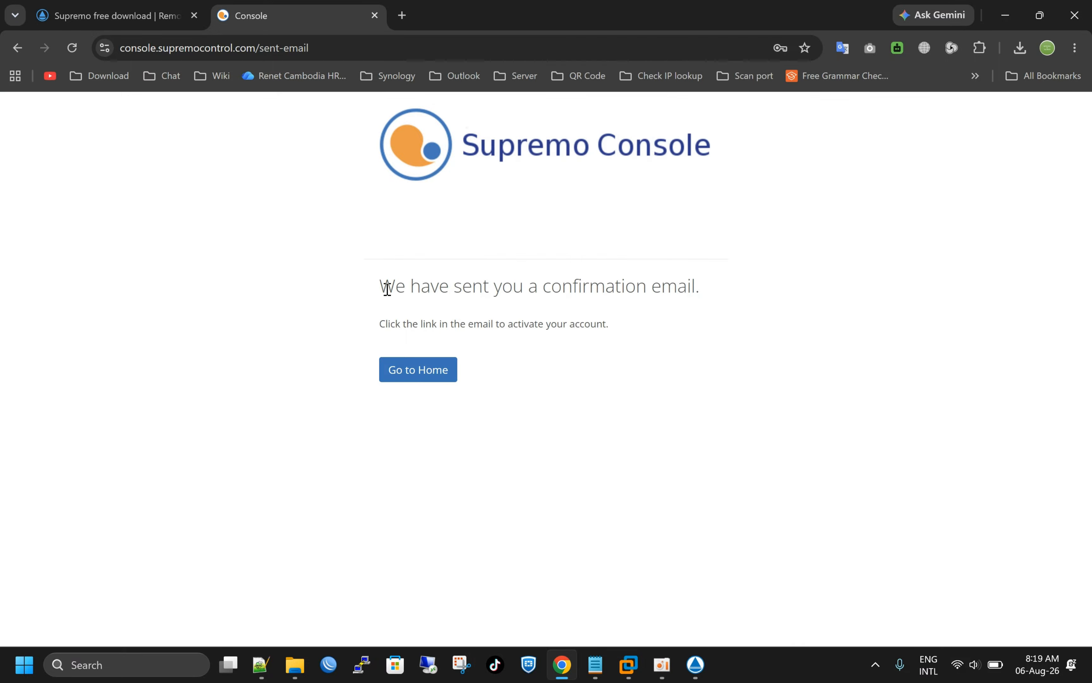
# Read the confirmation notice, then open the "Supremo Console: verify your email account" message from Gmail's Updates category in a new tab.
pyautogui.moveTo(382, 286); pyautogui.dragTo(719, 286)
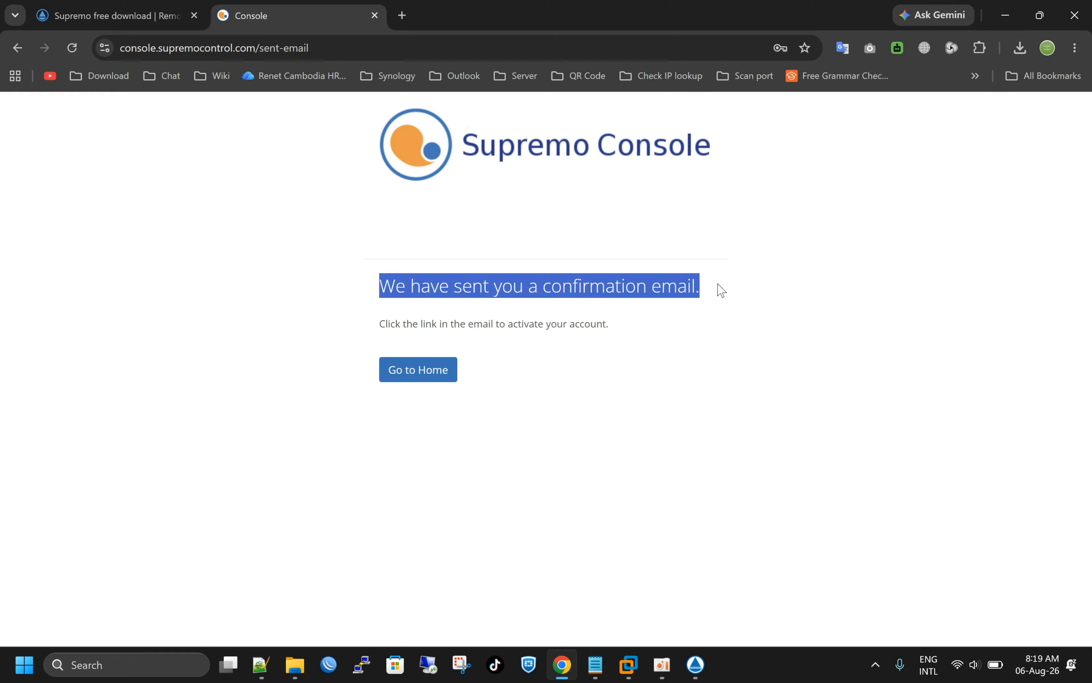
pyautogui.moveTo(379, 324); pyautogui.dragTo(605, 322)
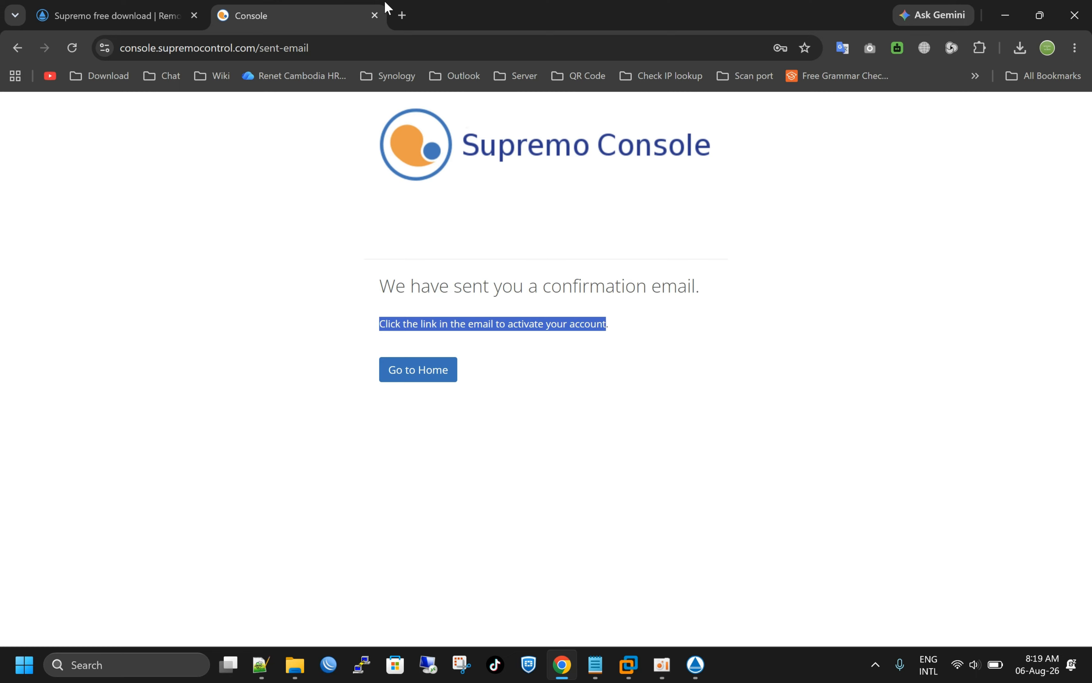
pyautogui.click(402, 15)
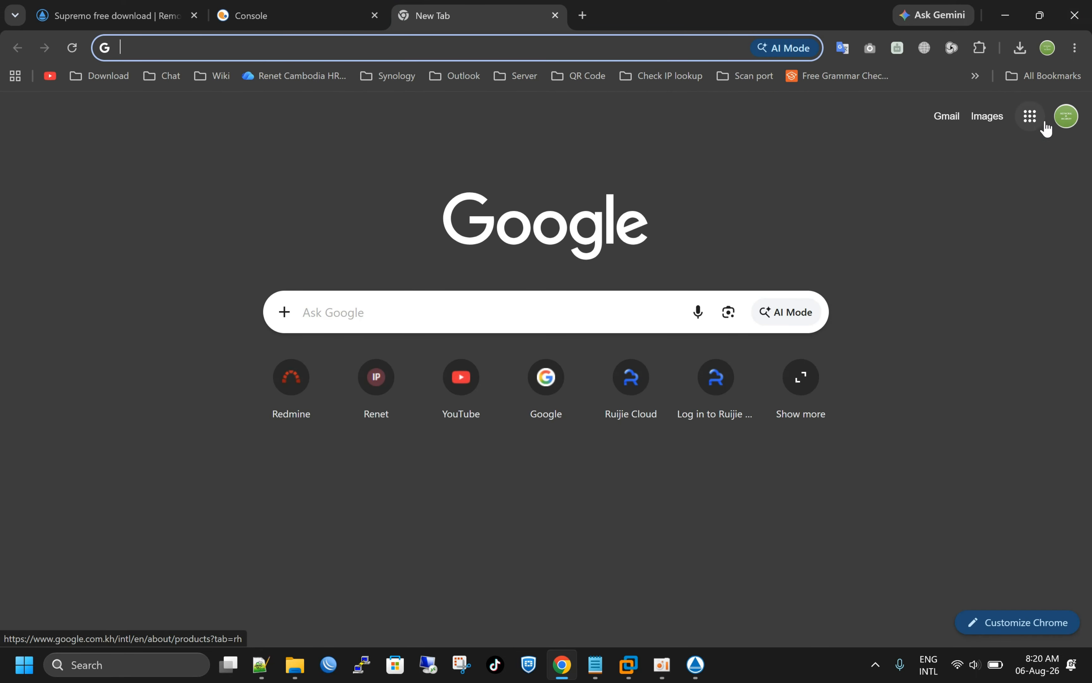
pyautogui.click(1038, 124)
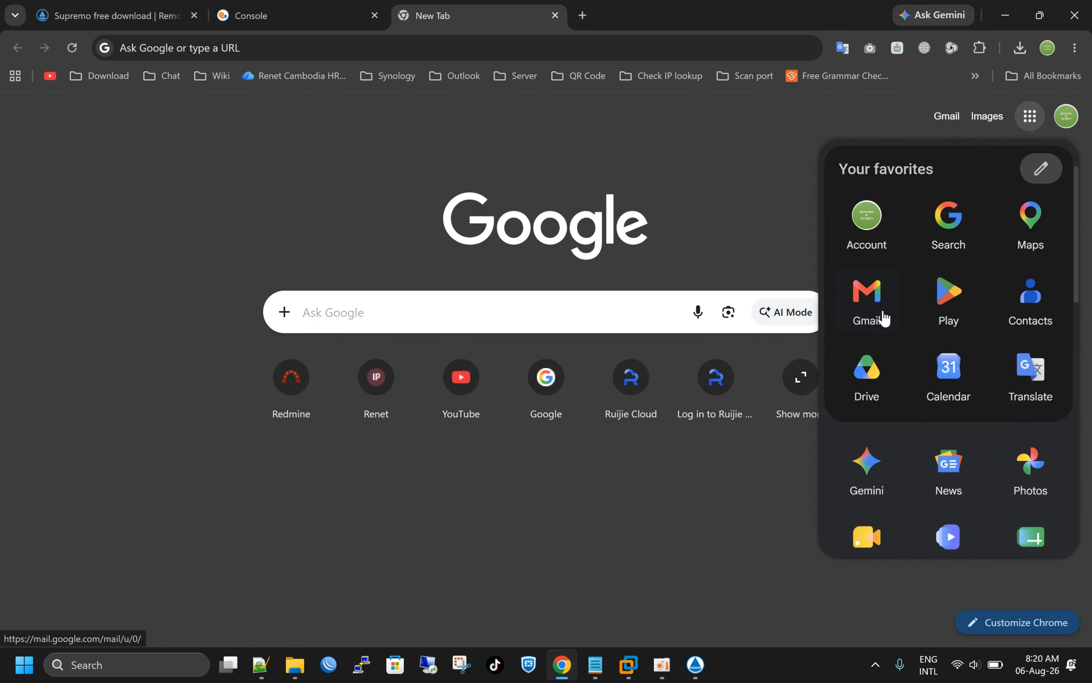
pyautogui.click(881, 316)
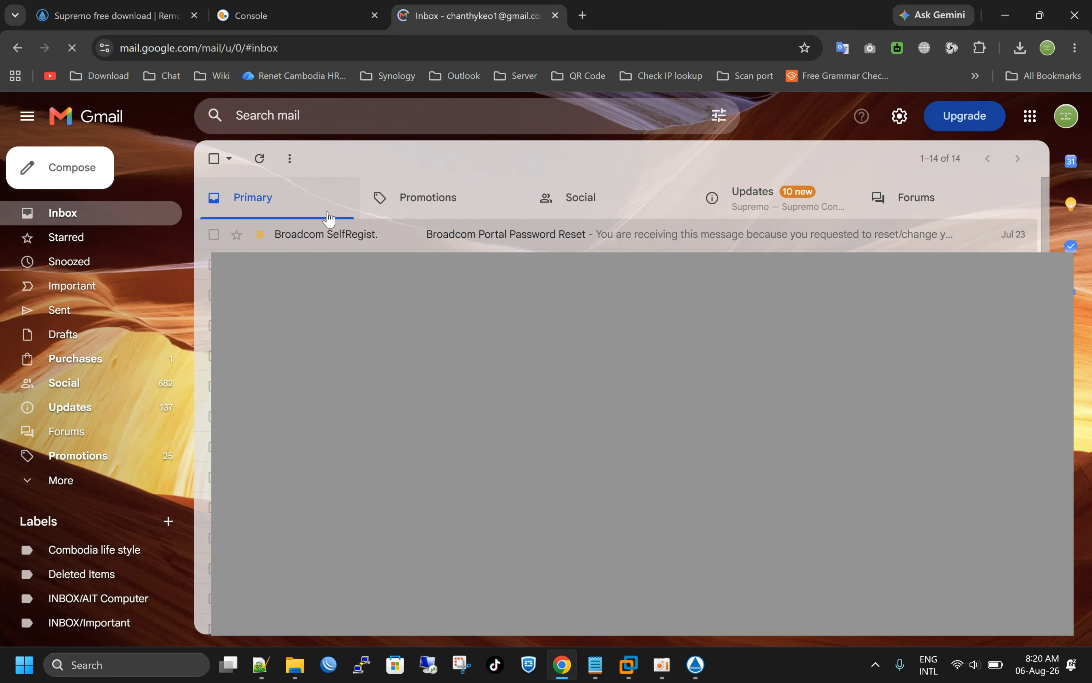
pyautogui.click(772, 199)
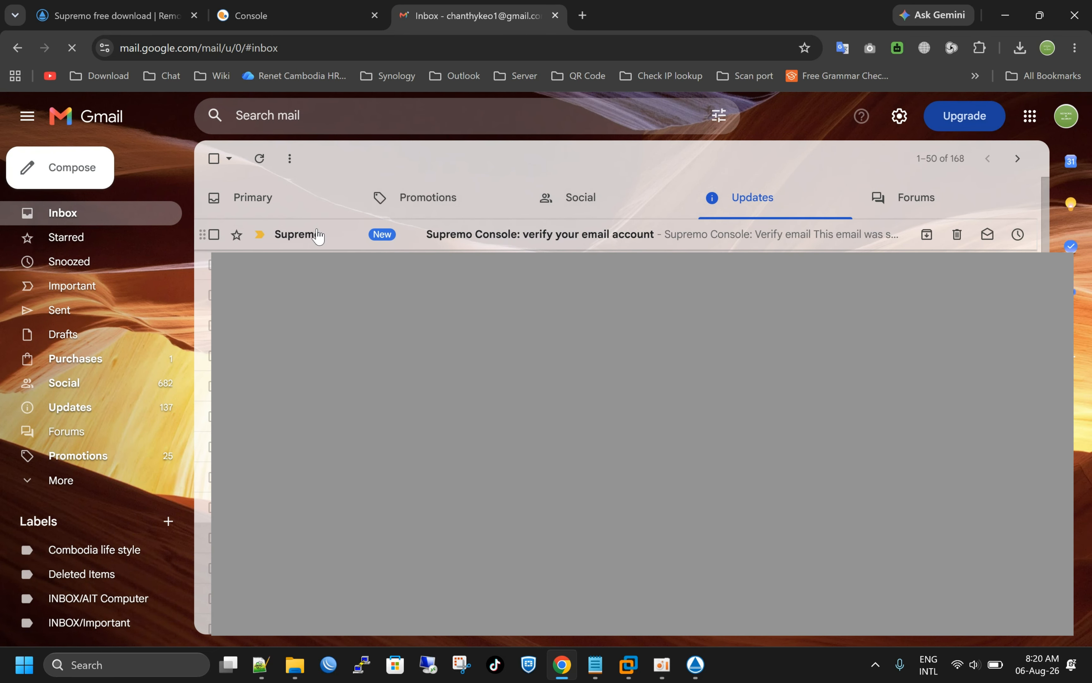
pyautogui.click(316, 236)
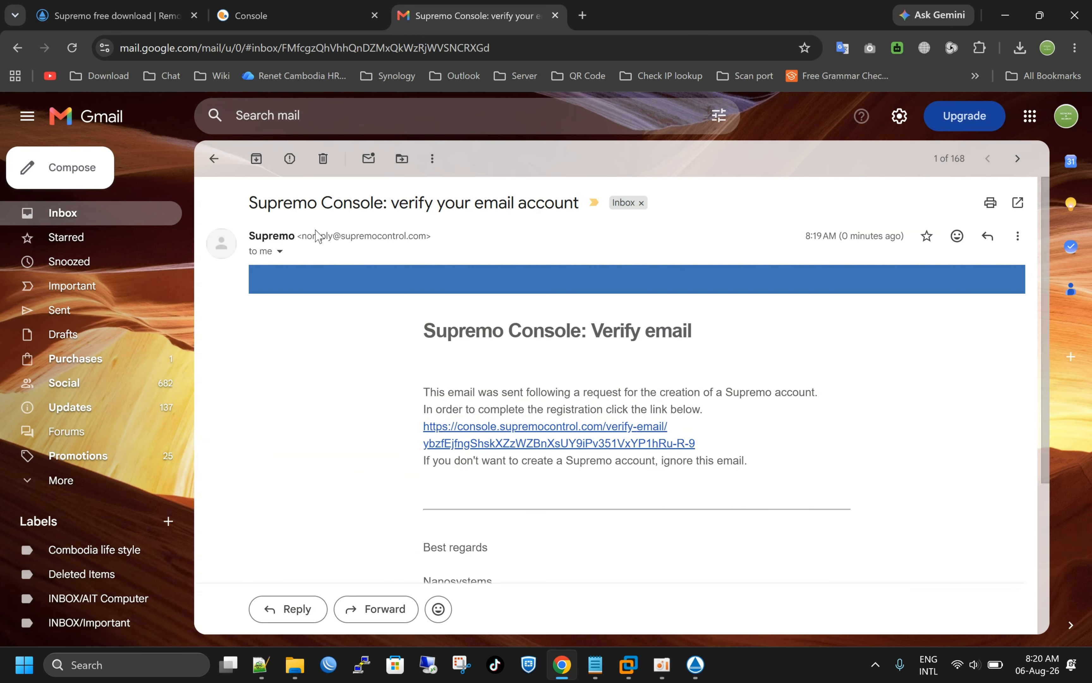
# Verify the Supremo account through the link in the email and look at the console's Address Book and Dashboard.
pyautogui.moveTo(428, 389); pyautogui.dragTo(737, 417)
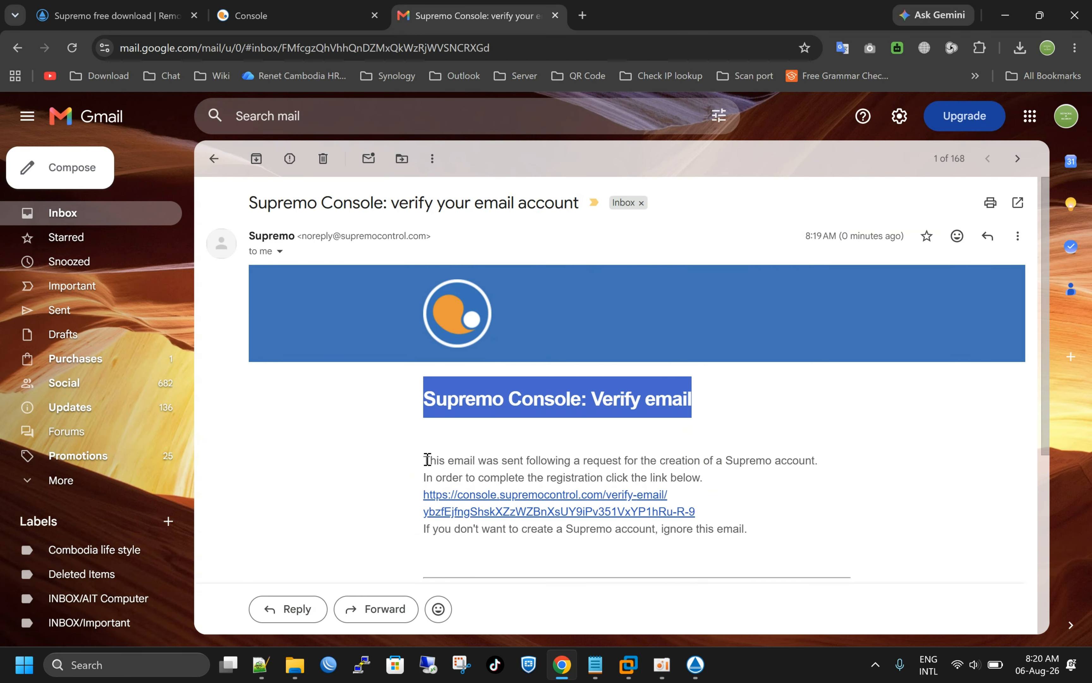
pyautogui.moveTo(423, 461); pyautogui.dragTo(820, 482)
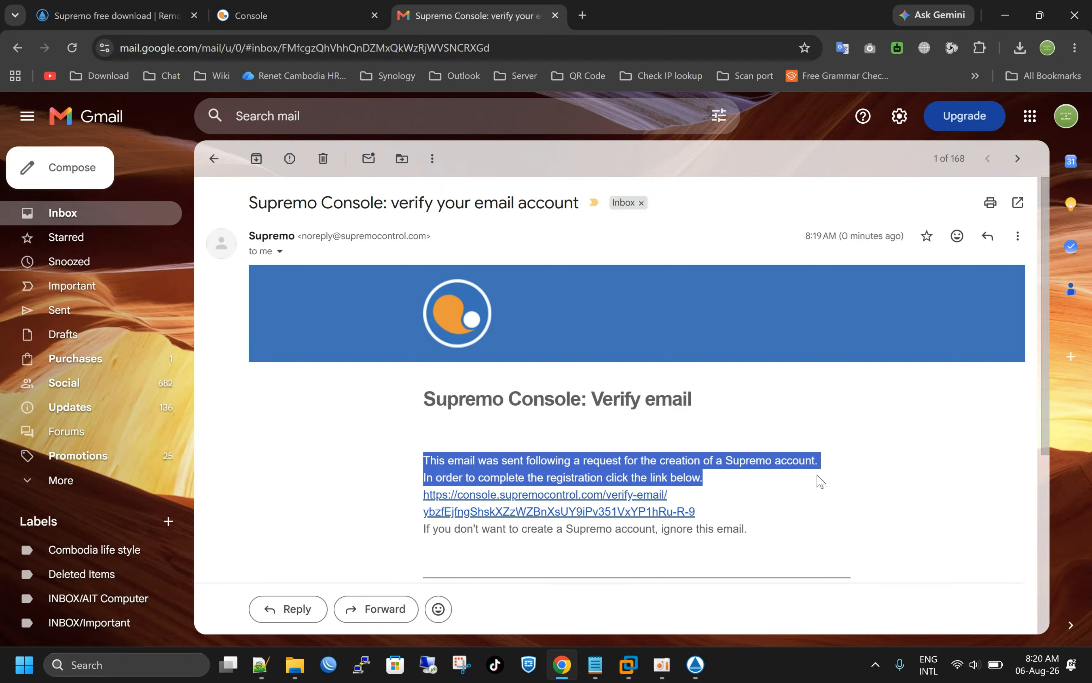
pyautogui.click(623, 514)
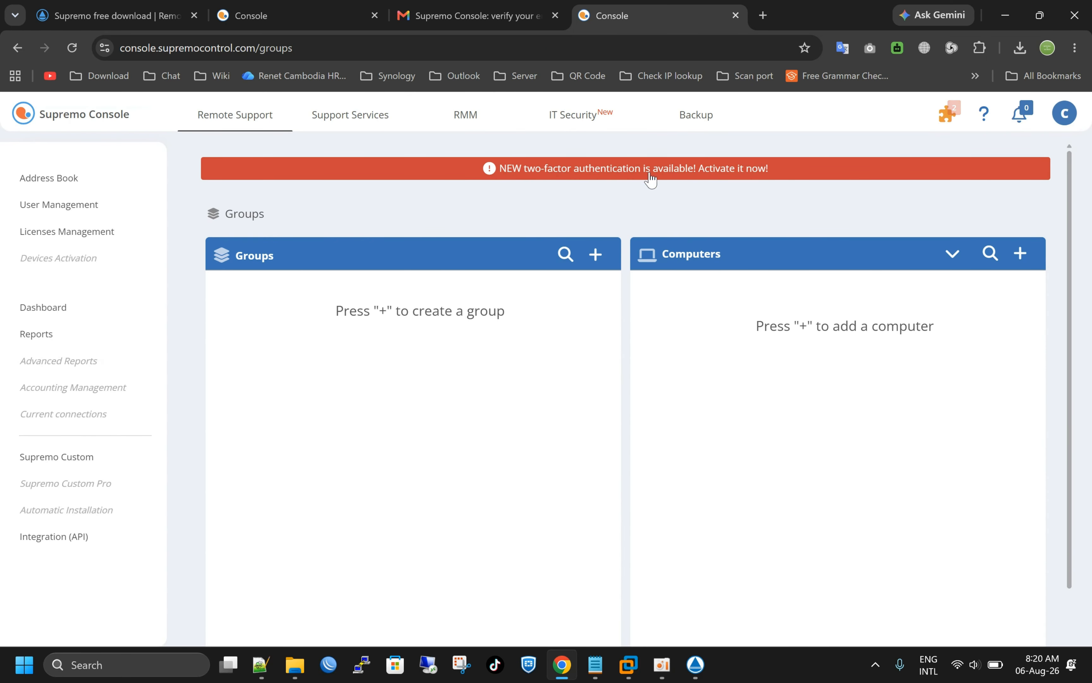
pyautogui.click(50, 180)
pyautogui.click(59, 313)
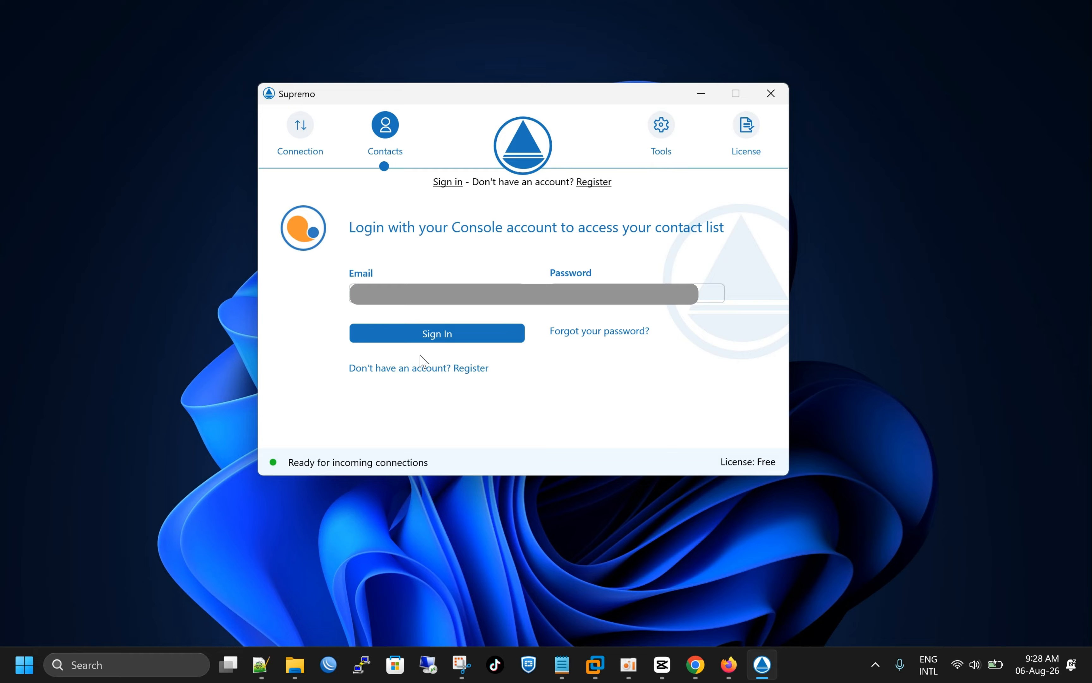
# Sign in to the Supremo desktop app with the Console account and return to the Connection view.
pyautogui.click(422, 337)
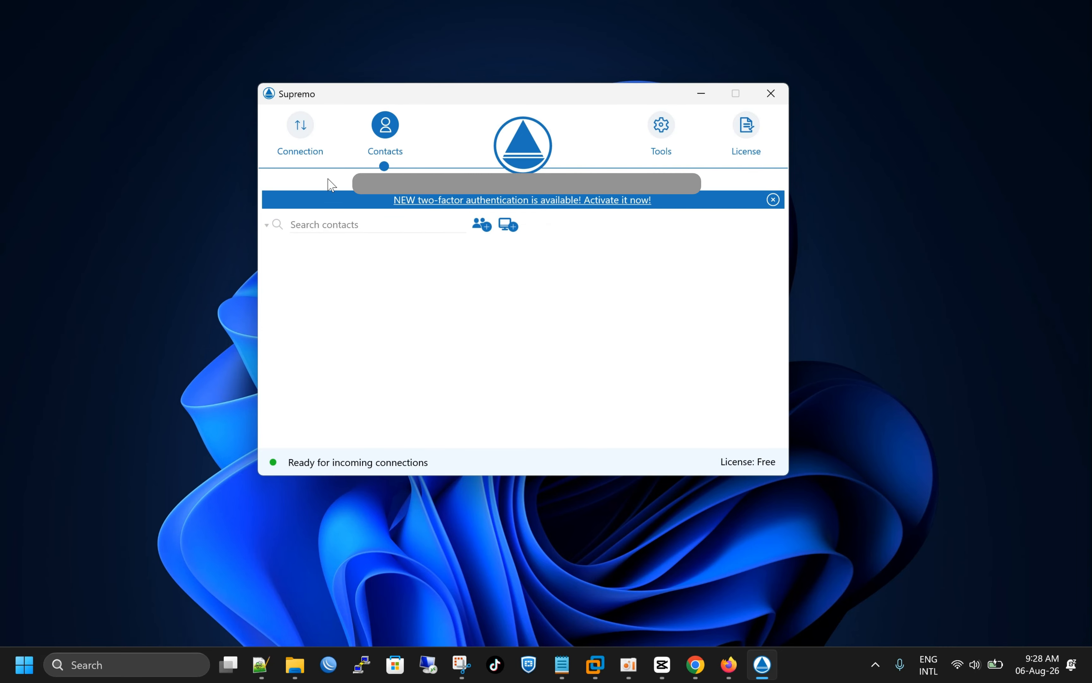
pyautogui.click(301, 131)
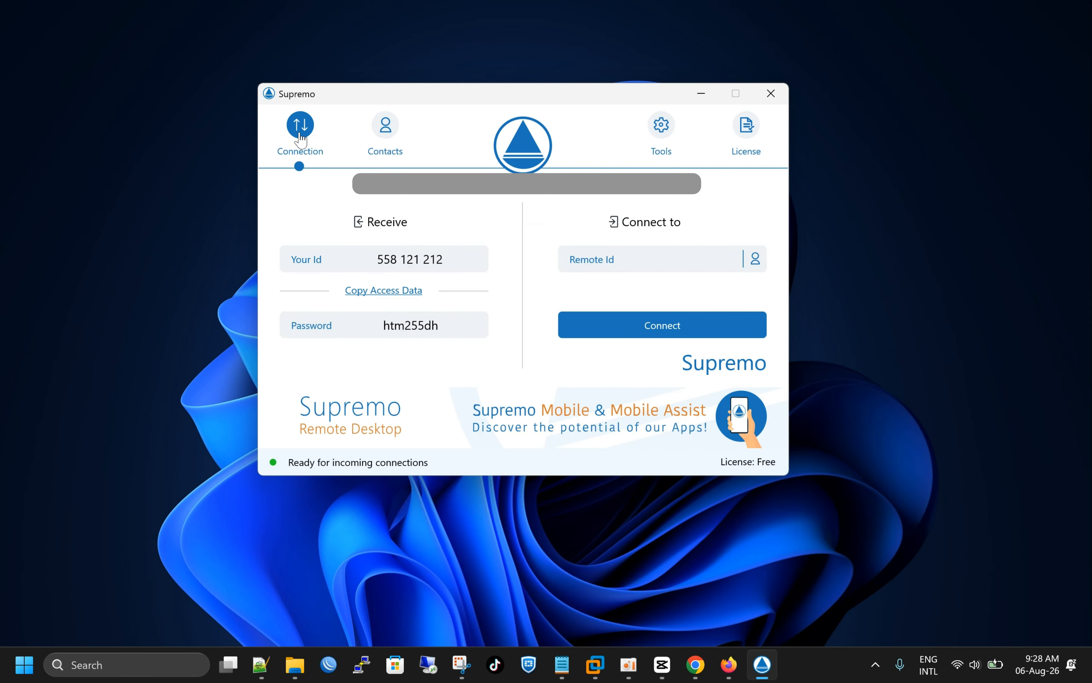